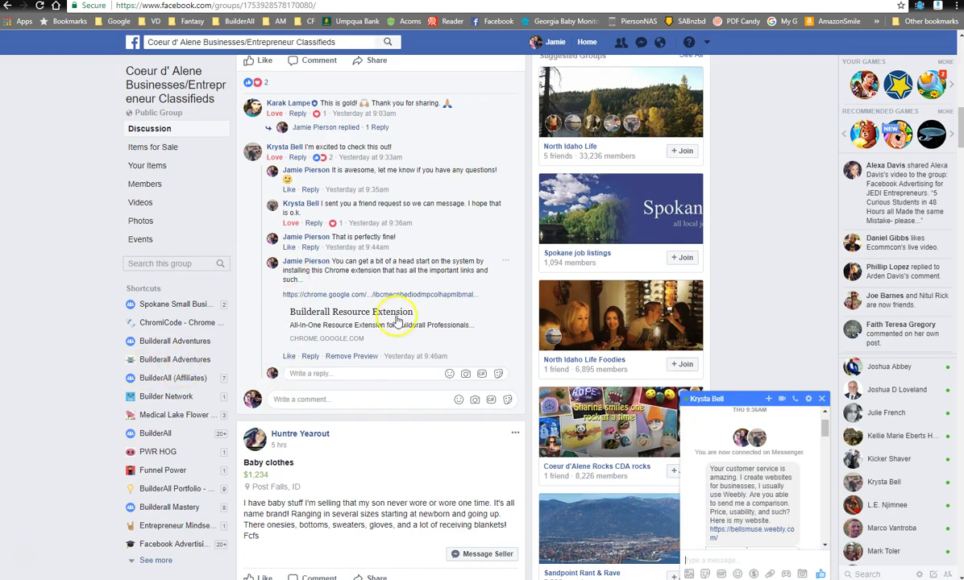
- Review the Builderall group post with its comments, and the Messenger conversation about pricing, sample sites and the free trial
scroll(401, 320, up, 4)
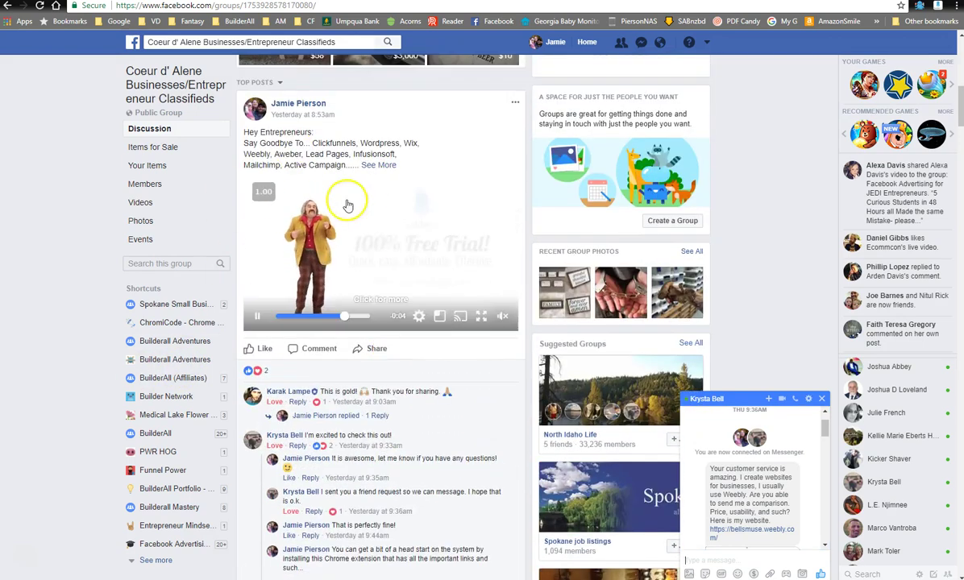
scroll(404, 323, down, 1)
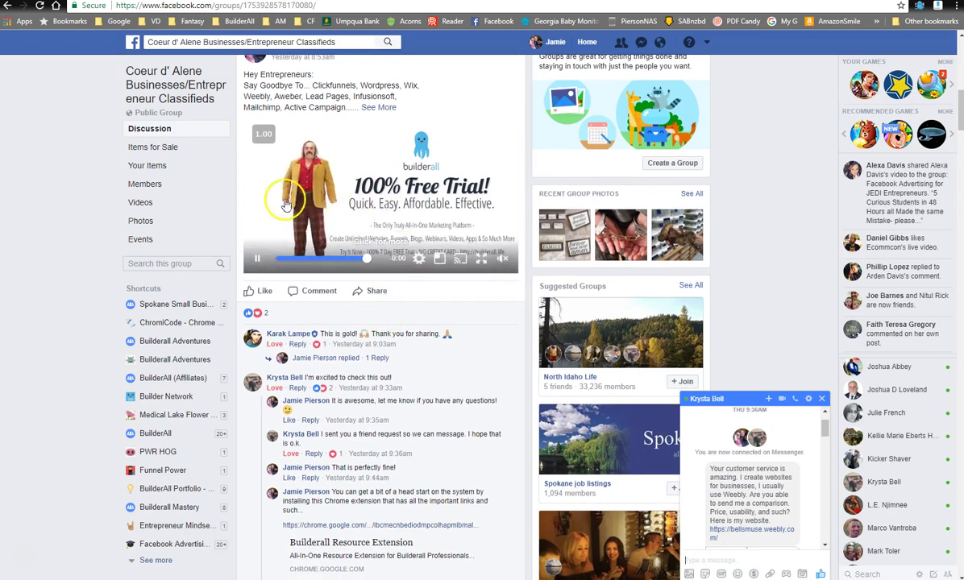
scroll(359, 280, down, 2)
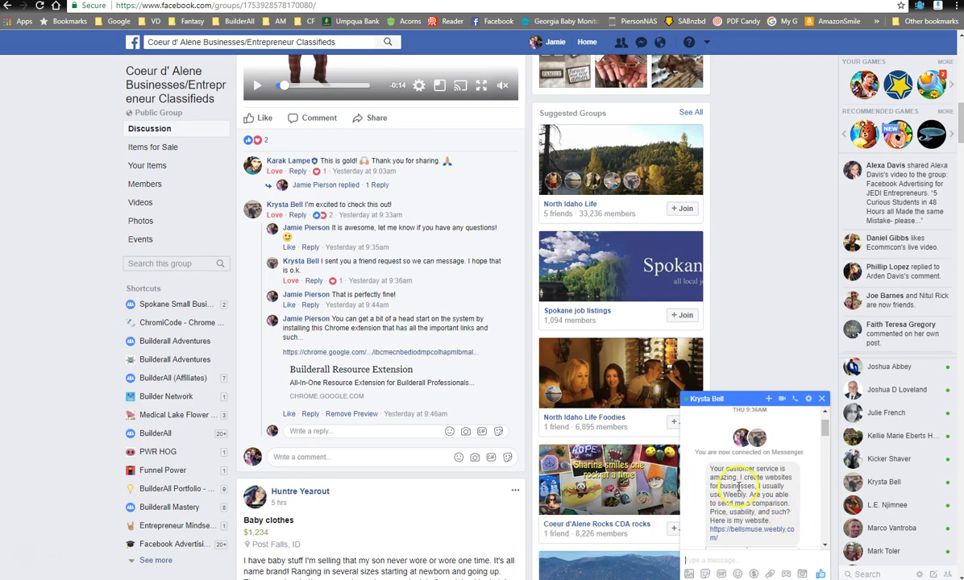
scroll(737, 487, down, 5)
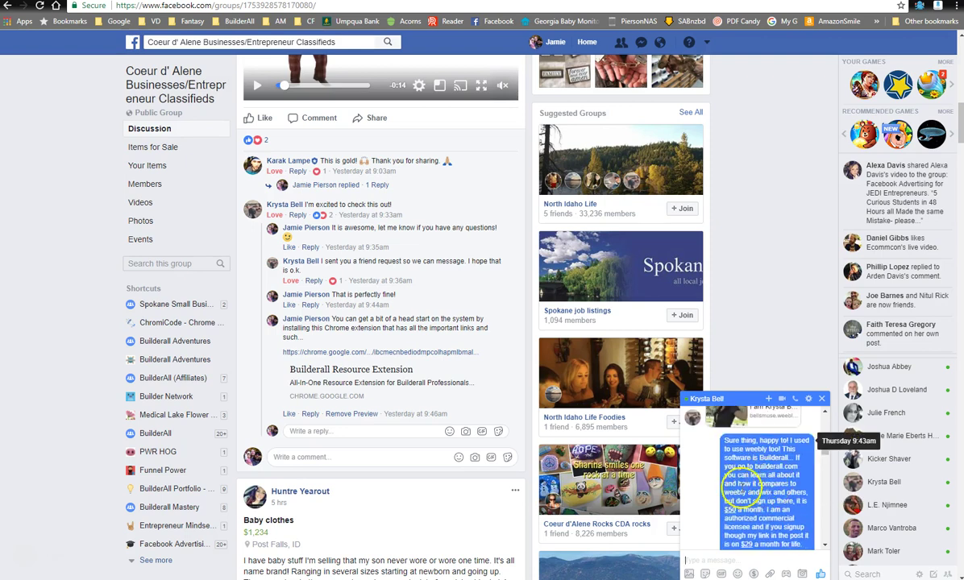
scroll(750, 494, down, 2)
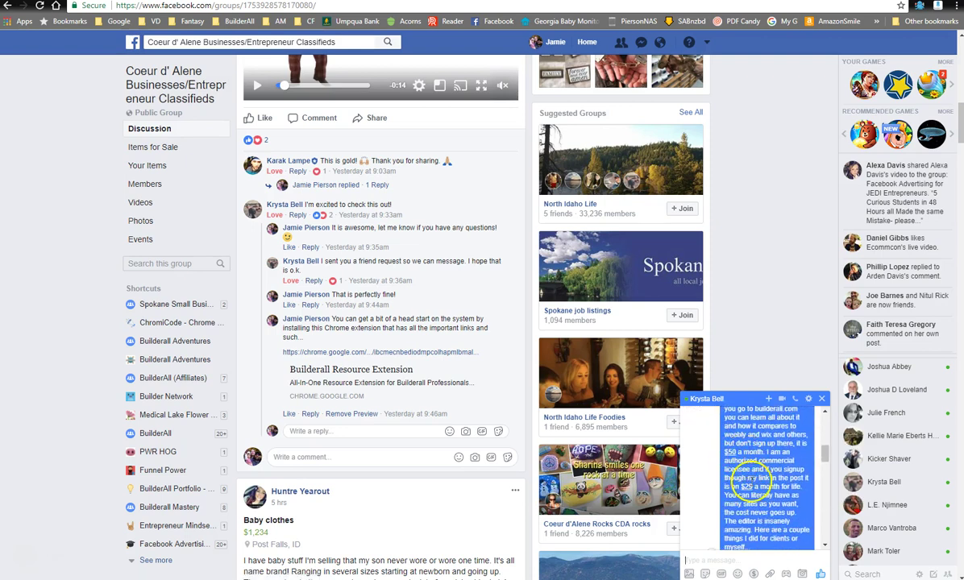
scroll(753, 483, down, 3)
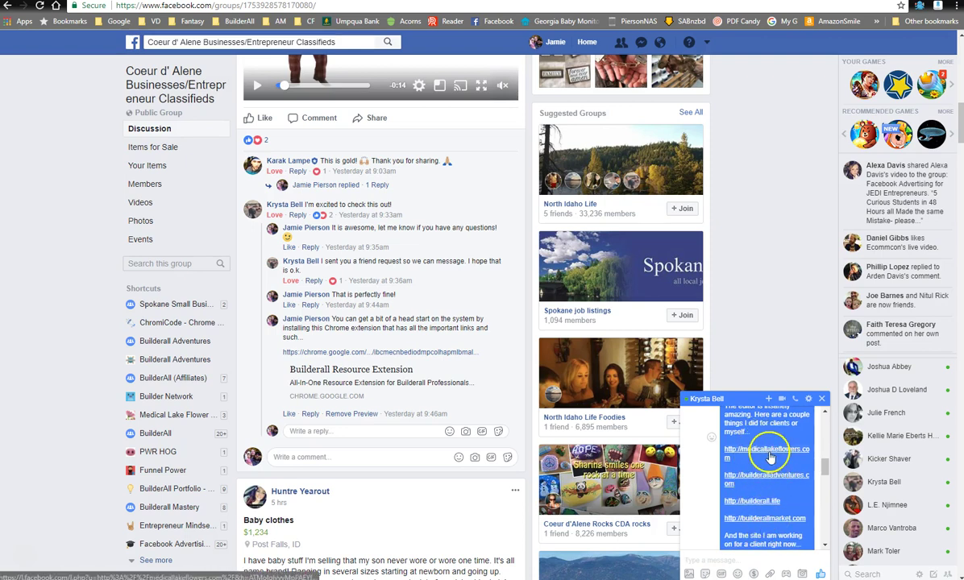
scroll(774, 459, down, 3)
scroll(772, 441, up, 2)
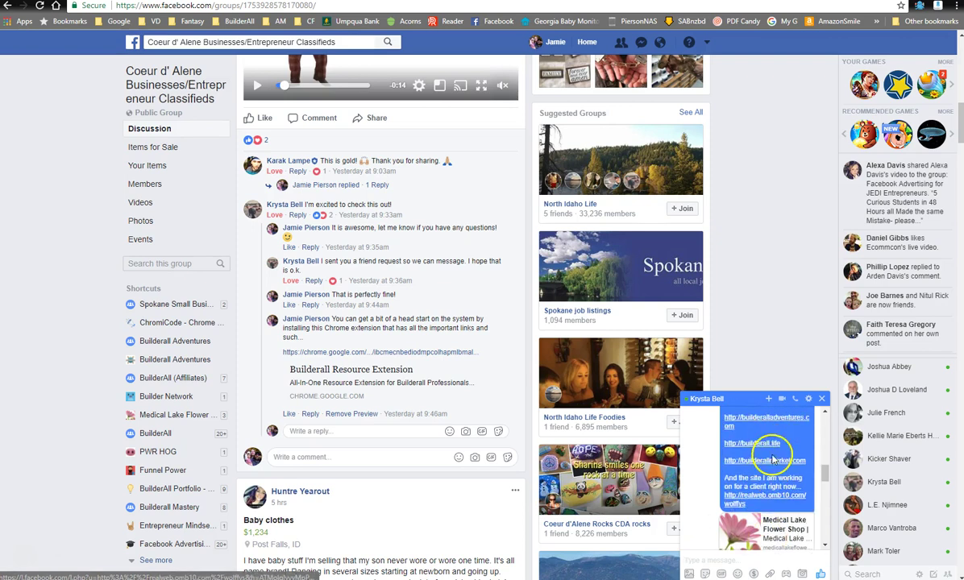
scroll(771, 470, down, 3)
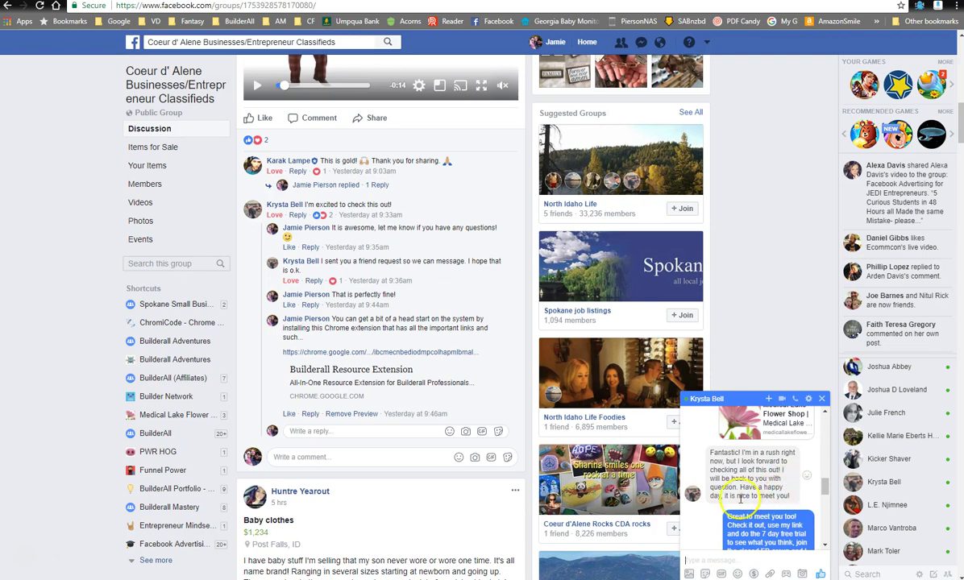
scroll(733, 500, down, 2)
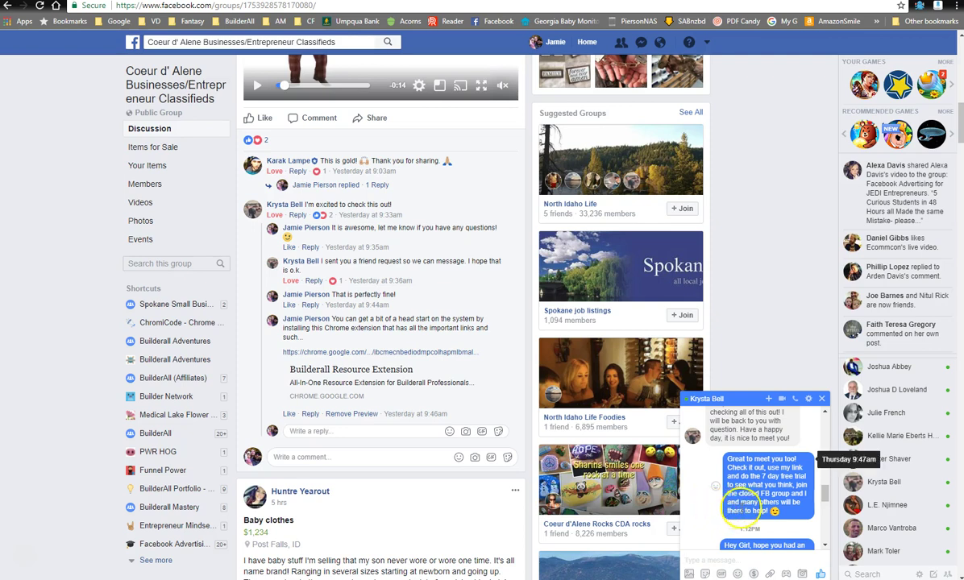
scroll(766, 508, up, 2)
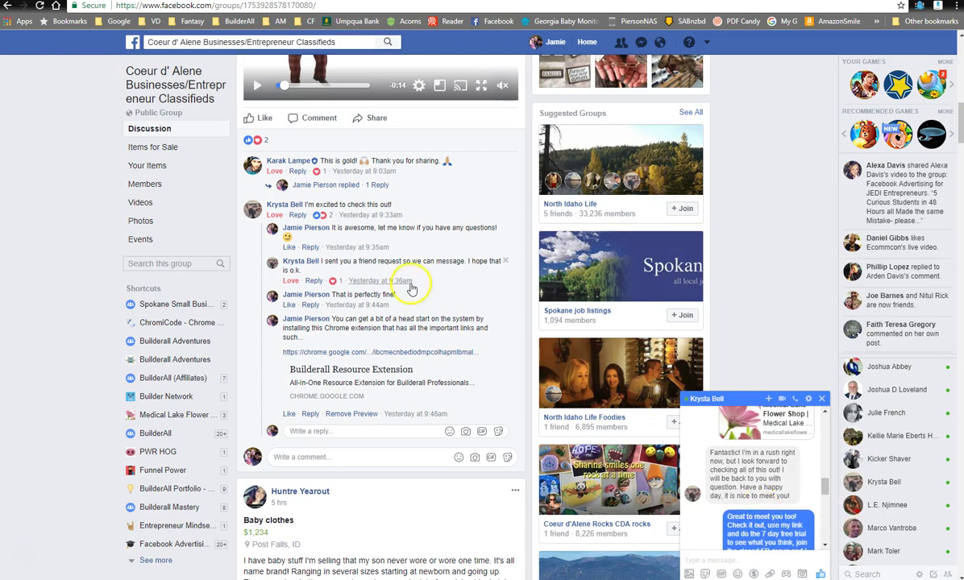
- Re-examine the post's video and comments, along with the chat messages containing the sample site links and trial invitation
scroll(425, 282, up, 2)
scroll(425, 282, up, 3)
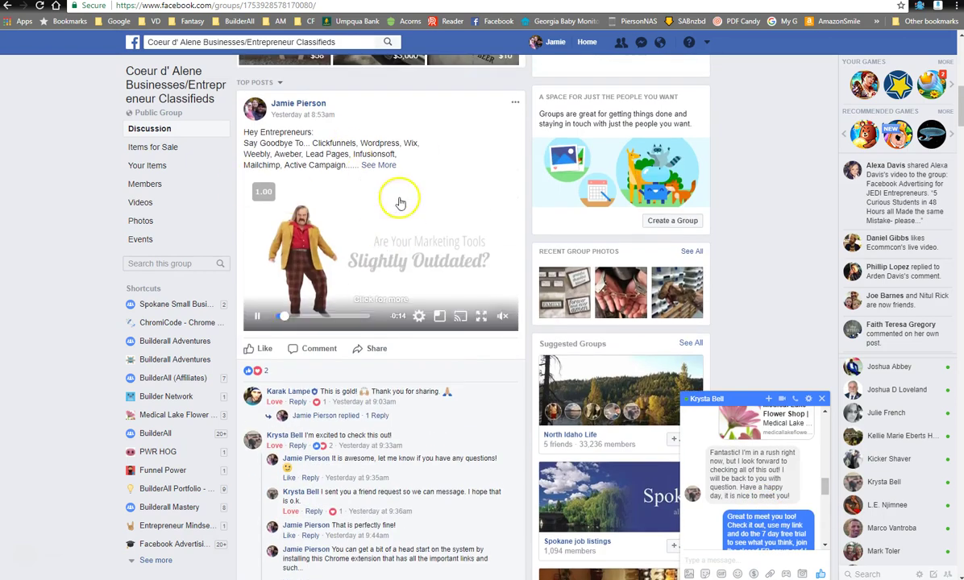
scroll(378, 242, down, 3)
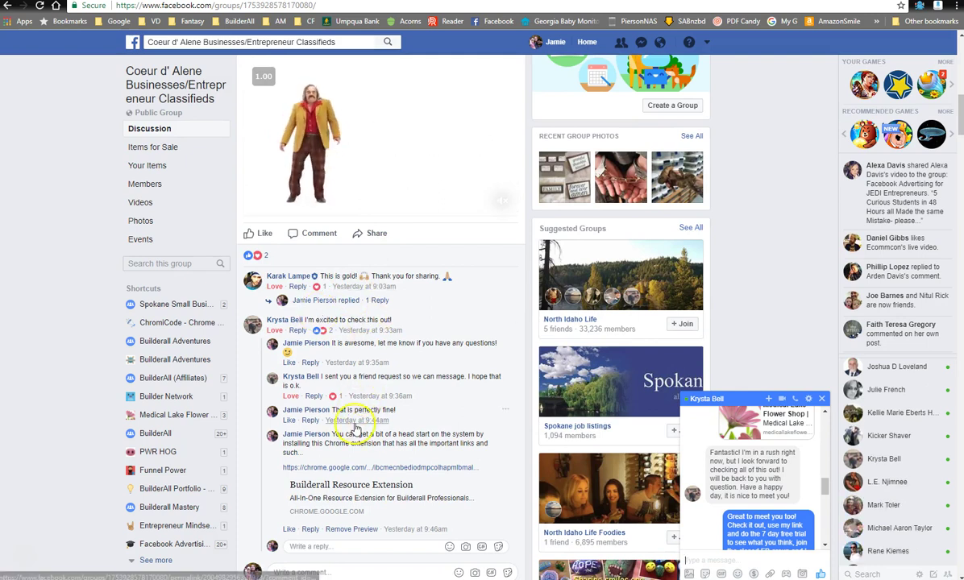
scroll(758, 474, down, 5)
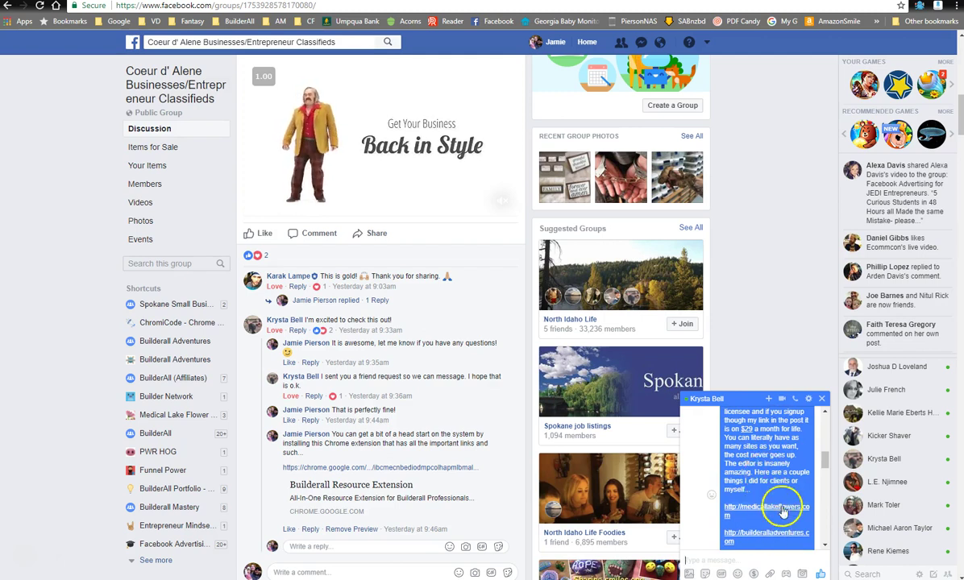
scroll(762, 493, down, 5)
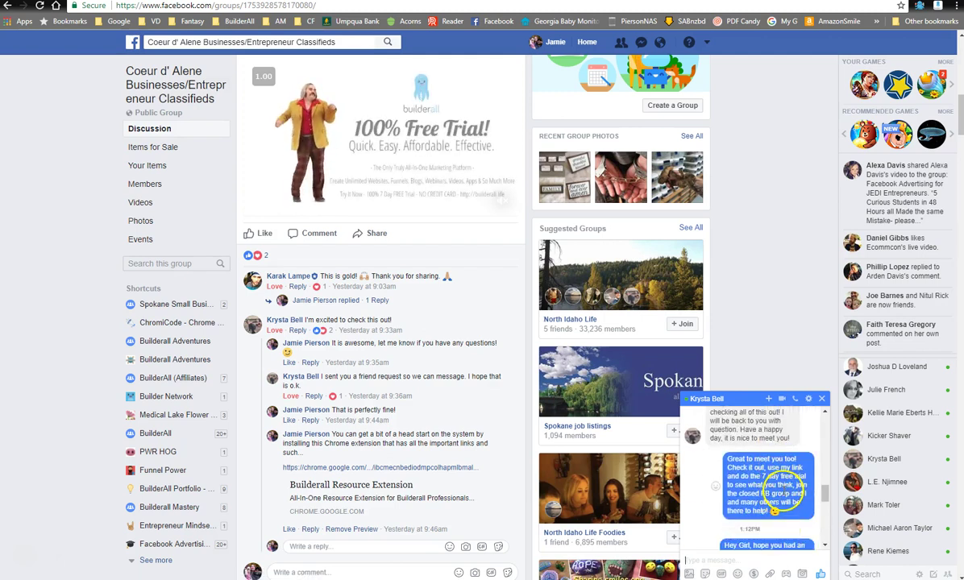
scroll(824, 490, up, 1)
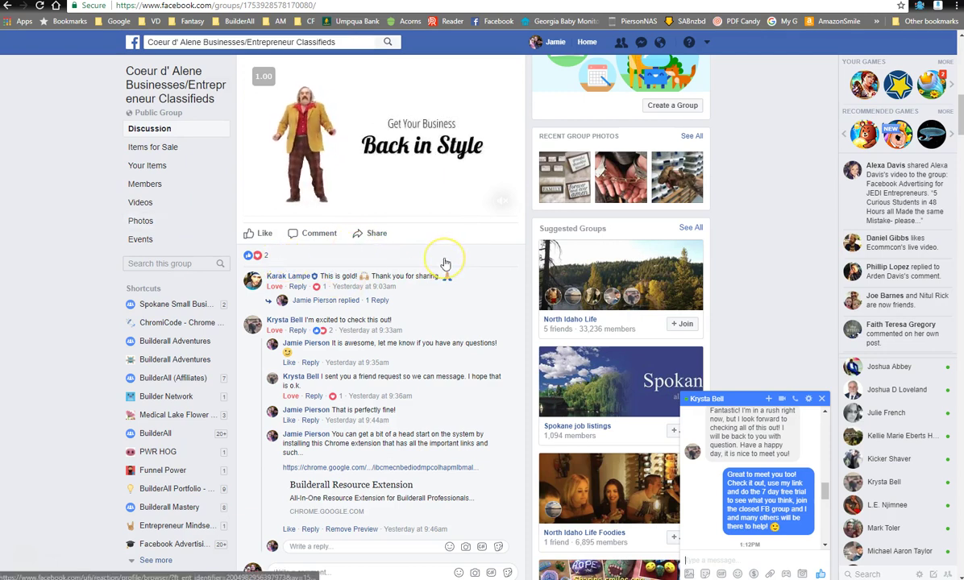
click(416, 263)
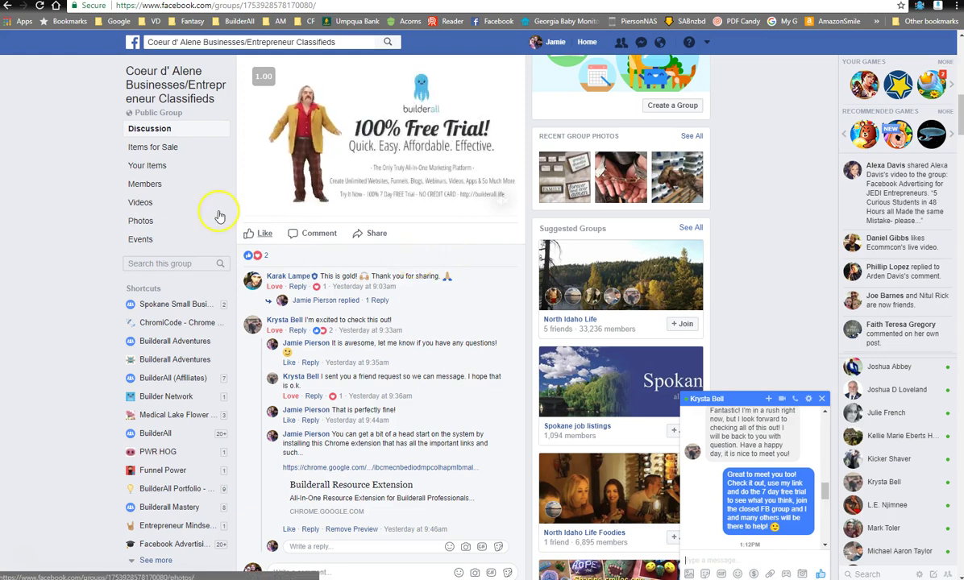
- Switch to ConversionGorilla, open the Redirect BA 7 Day Reg bar for editing and check its preview
click(50, 3)
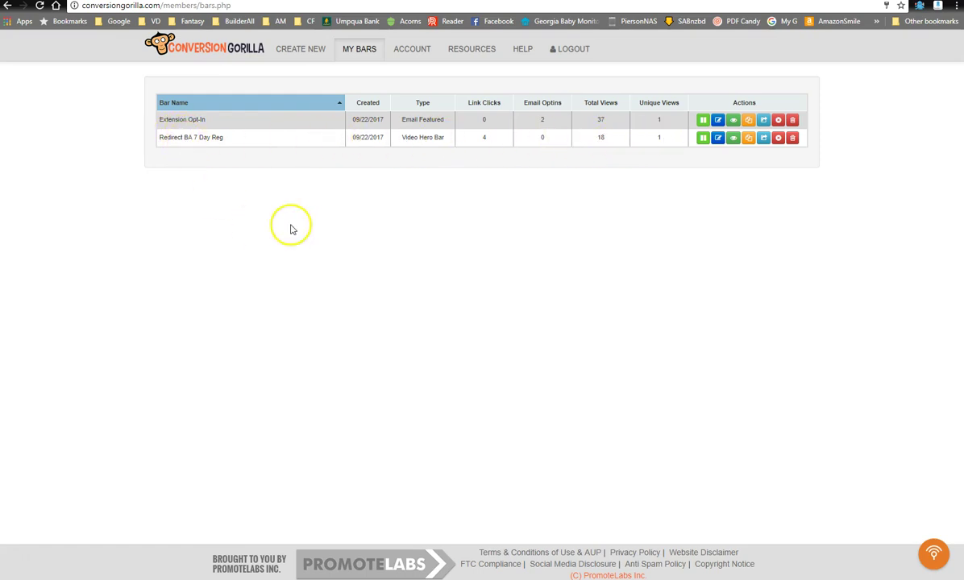
click(717, 139)
click(456, 327)
click(718, 139)
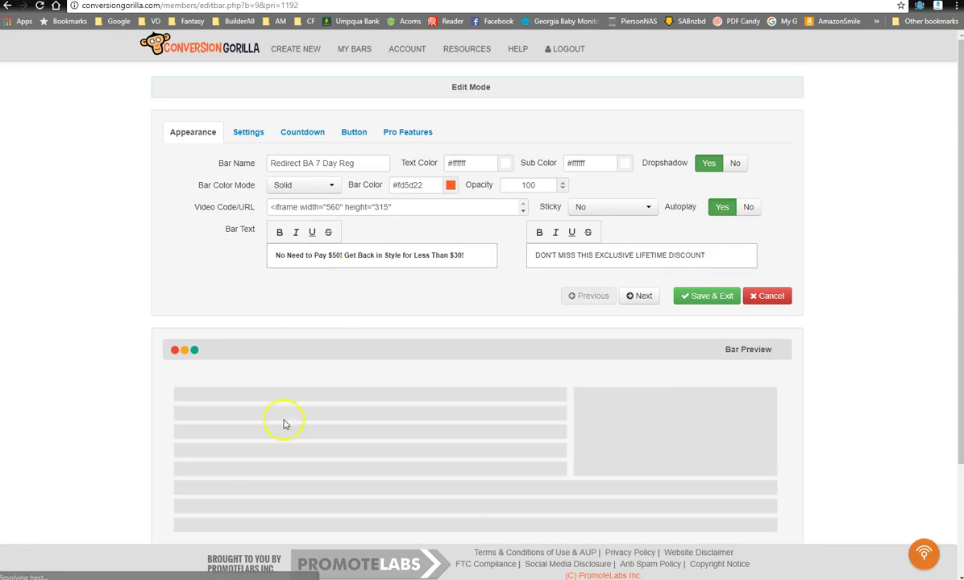
scroll(329, 420, down, 3)
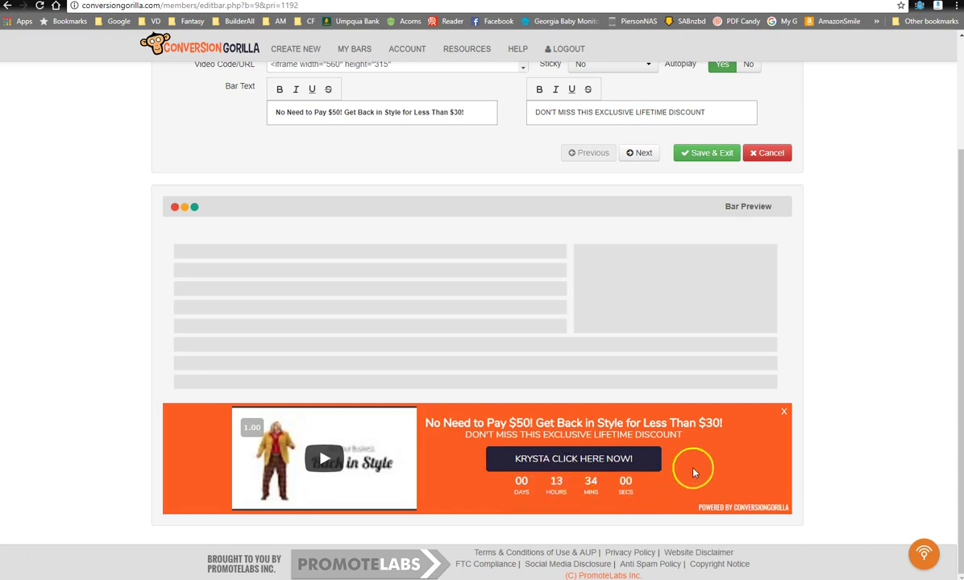
scroll(446, 288, up, 3)
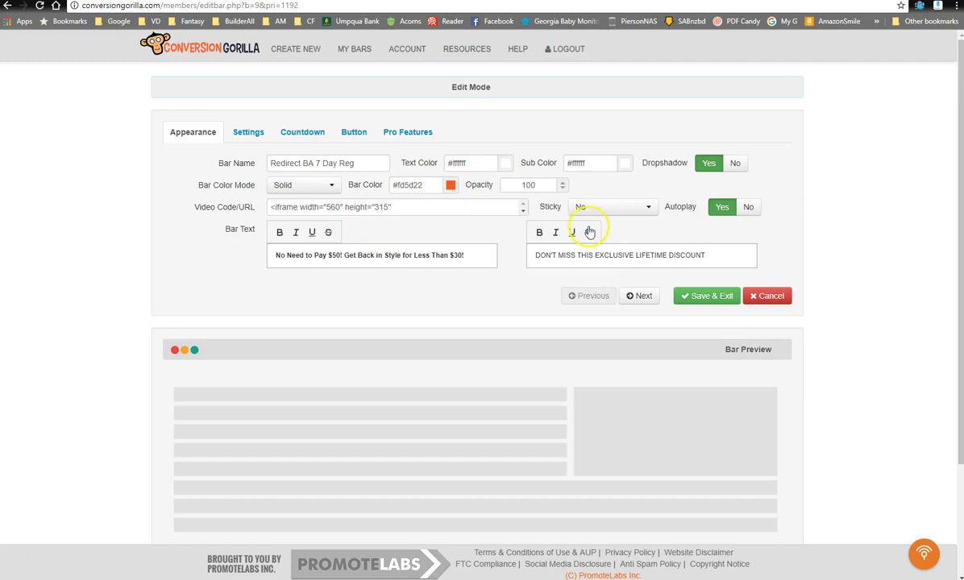
- Review the bar's display settings, including the available triggers, the preview and how often visitors see the bar
click(242, 132)
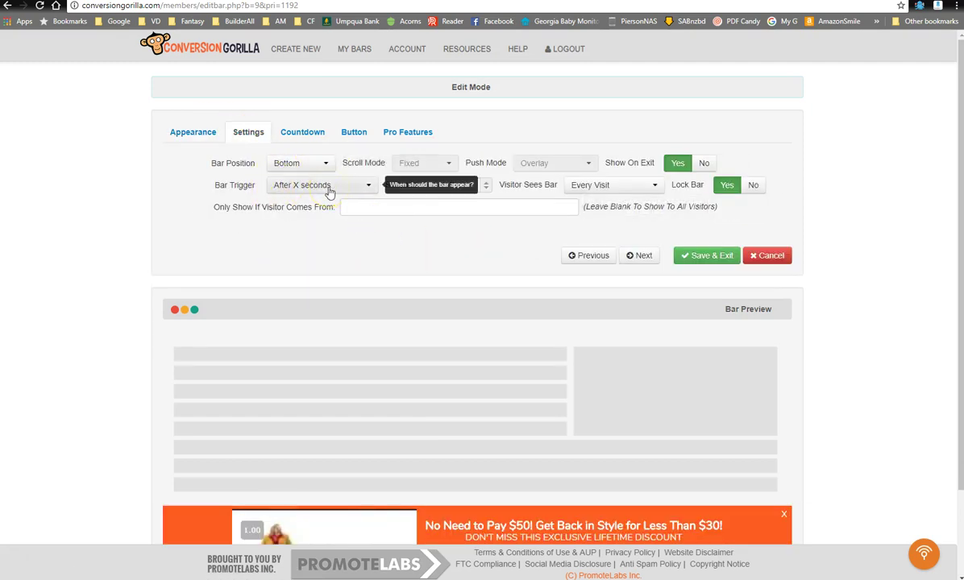
click(328, 187)
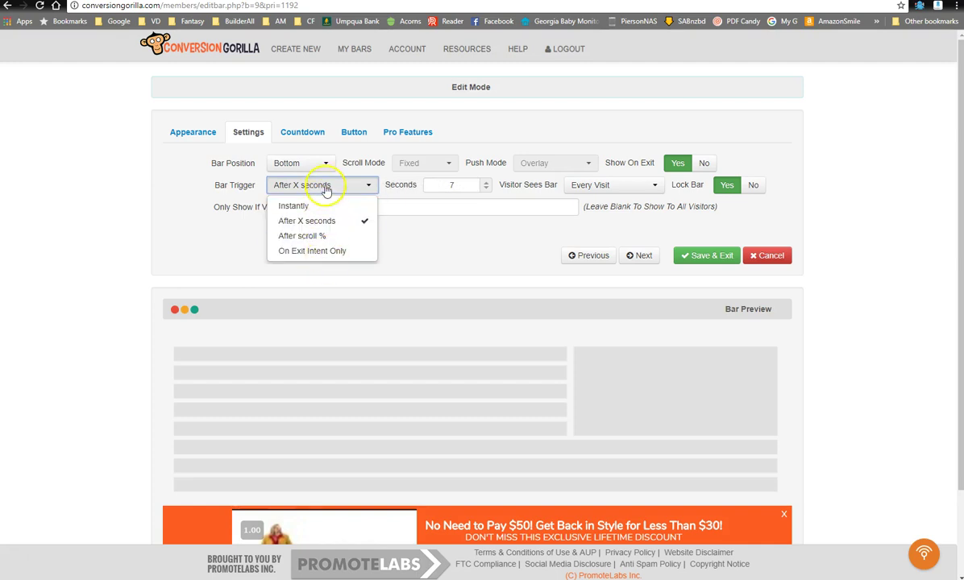
click(326, 189)
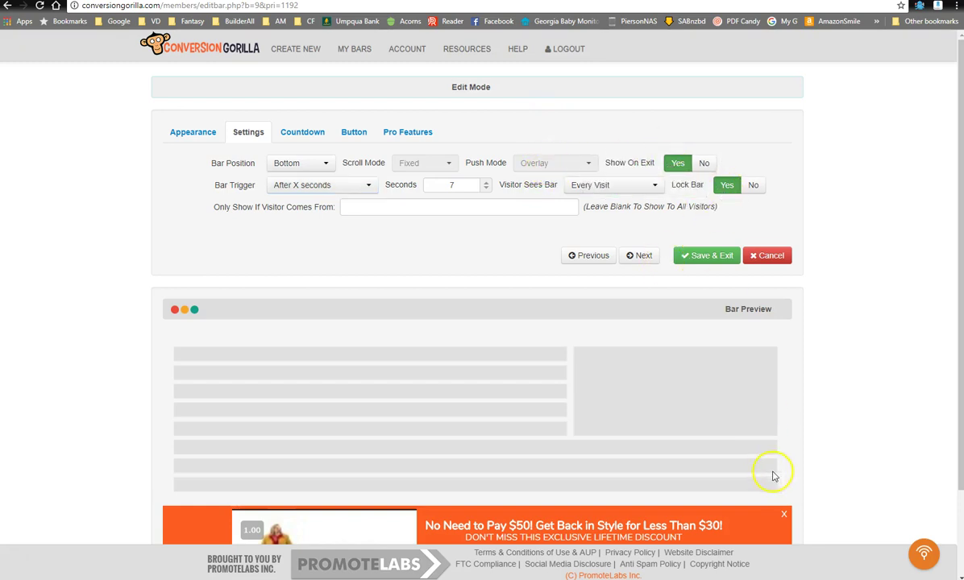
scroll(794, 455, down, 2)
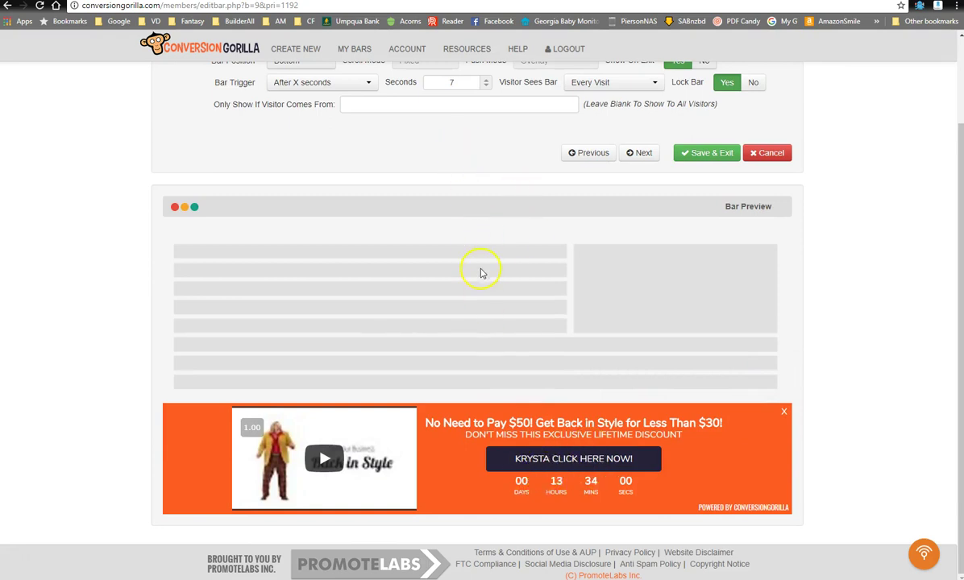
scroll(480, 274, up, 2)
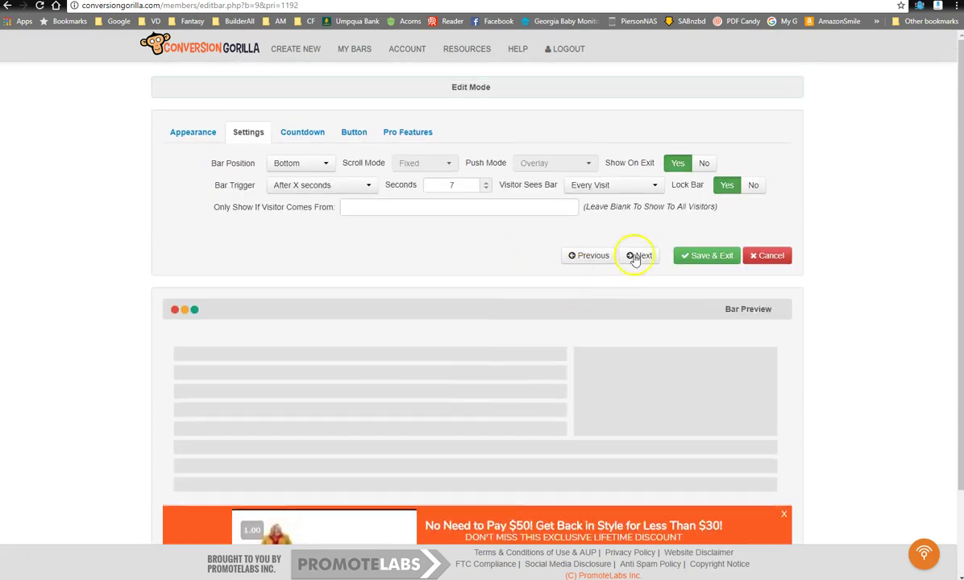
click(611, 191)
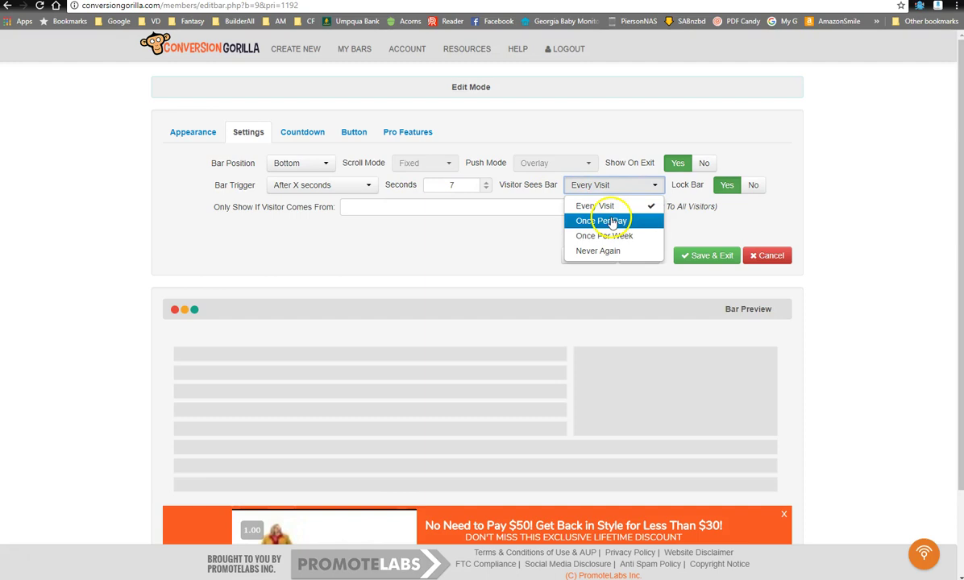
click(623, 190)
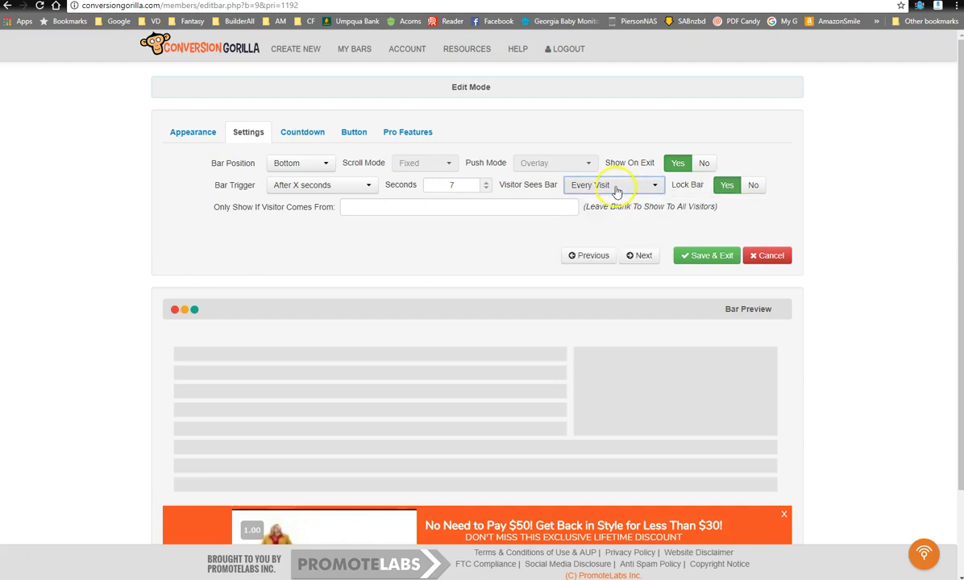
- Review the countdown type options and the button settings, highlighting the first name in the button text
click(296, 135)
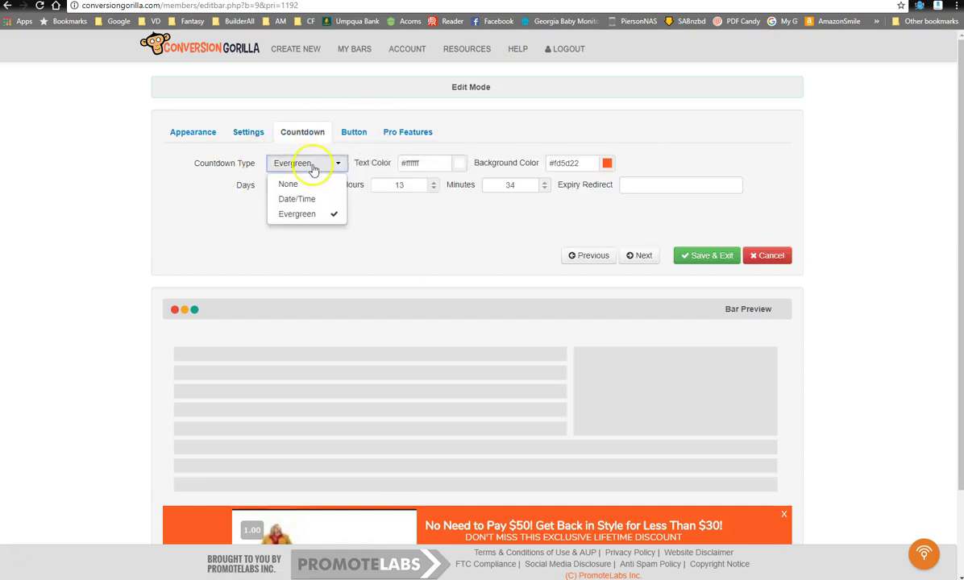
click(355, 132)
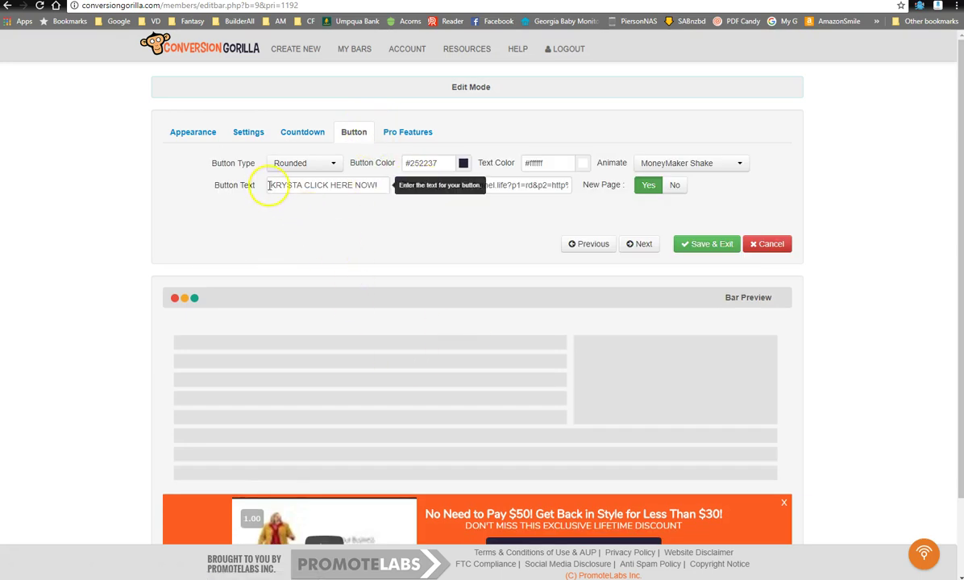
drag(270, 185, 300, 188)
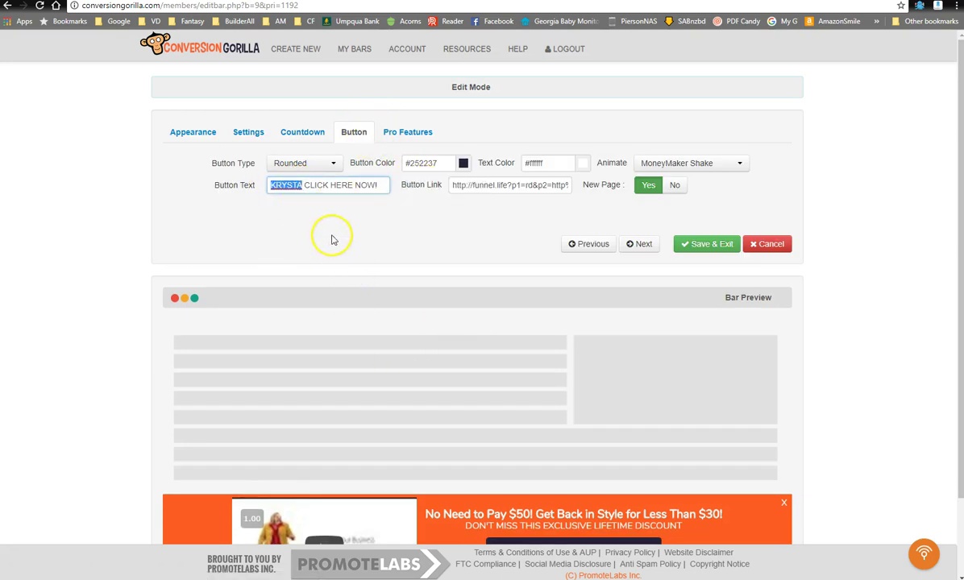
- Examine the bar's pro features, highlighting the third-party site URL that the bar is shown over
click(399, 133)
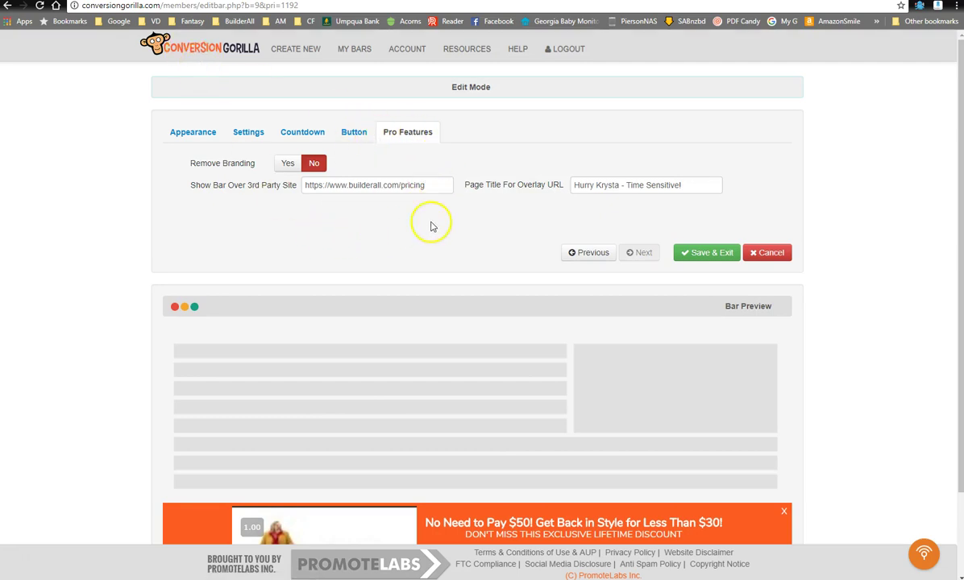
drag(427, 186, 271, 190)
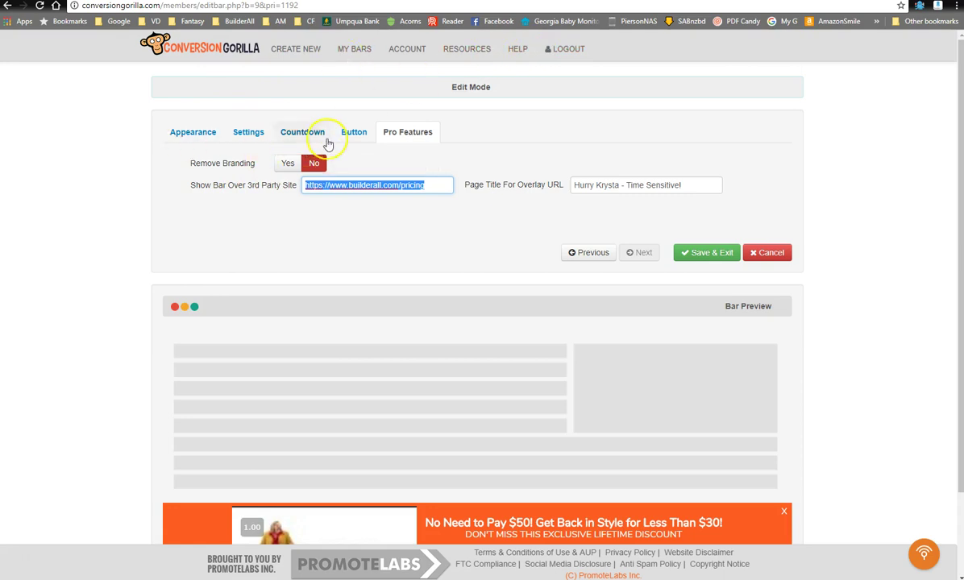
click(312, 208)
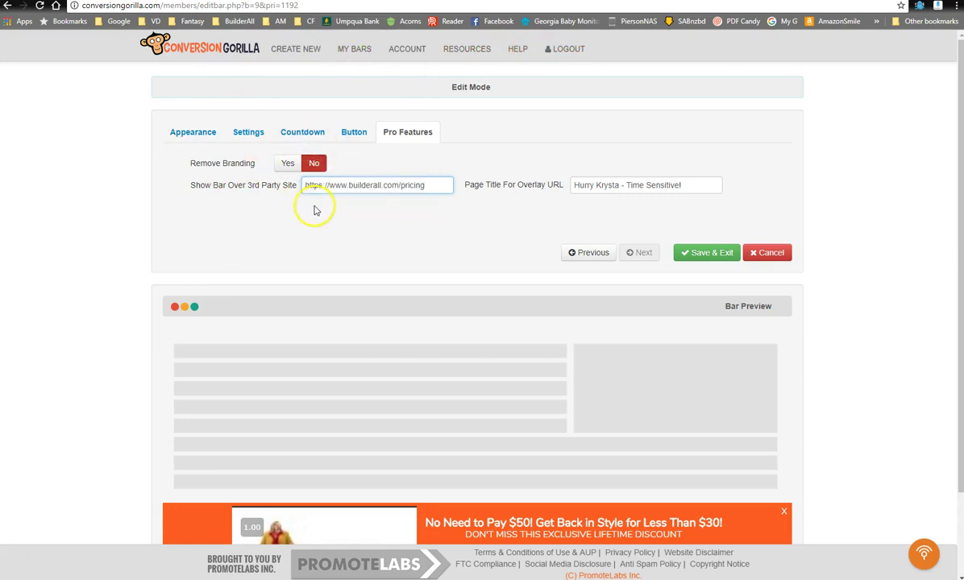
mouse_move(329, 185)
mouse_down()
mouse_move(426, 187)
mouse_move(334, 185)
mouse_up()
click(334, 185)
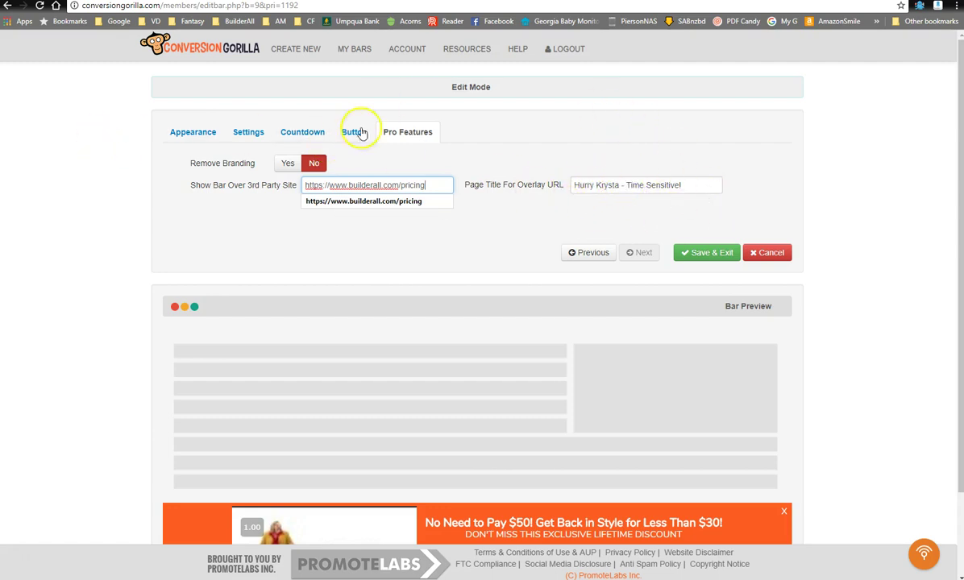
- Go back through the countdown and display settings to the bar's appearance options
click(295, 135)
click(246, 135)
click(195, 133)
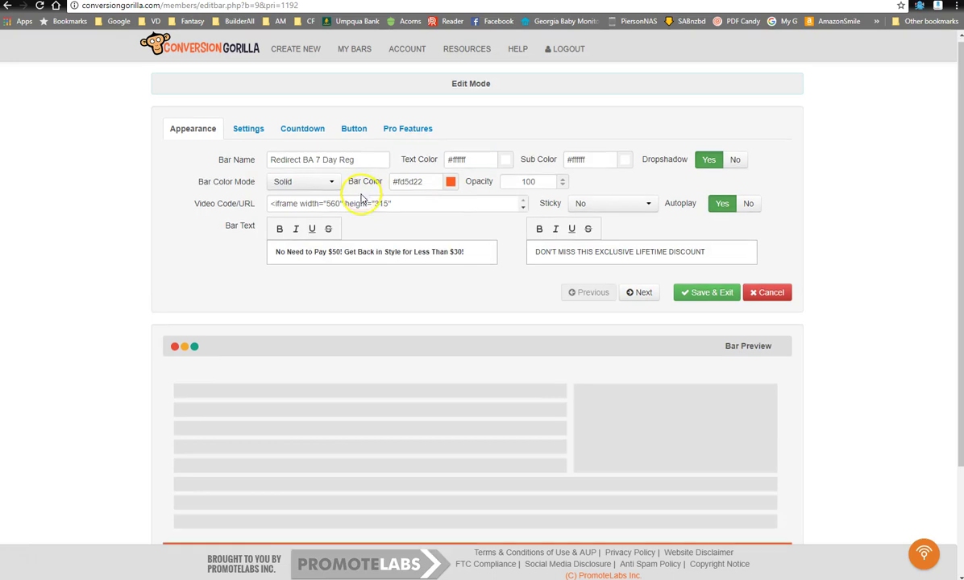
- Check the preview of the video bar, and leave its editor without saving
scroll(548, 190, down, 2)
scroll(511, 316, down, 1)
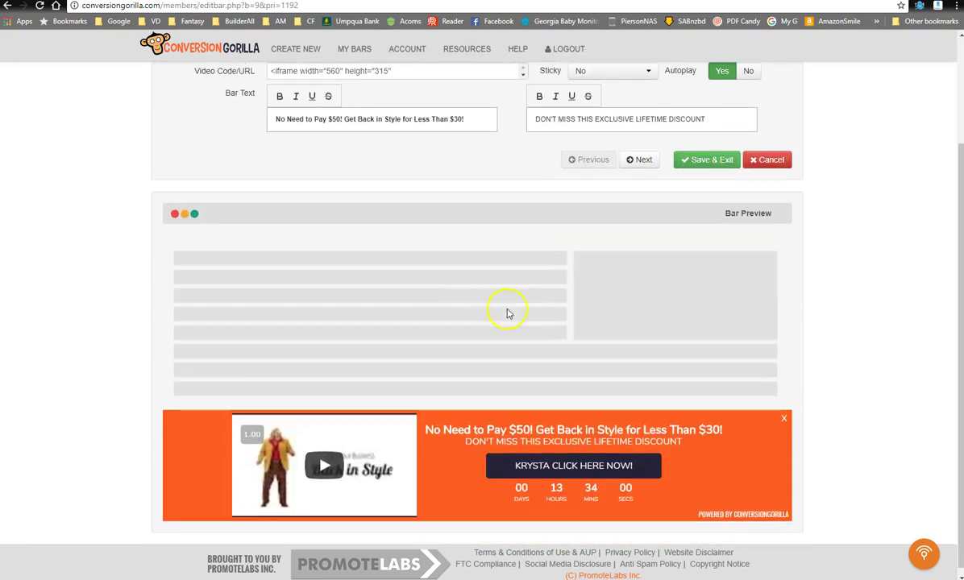
click(774, 155)
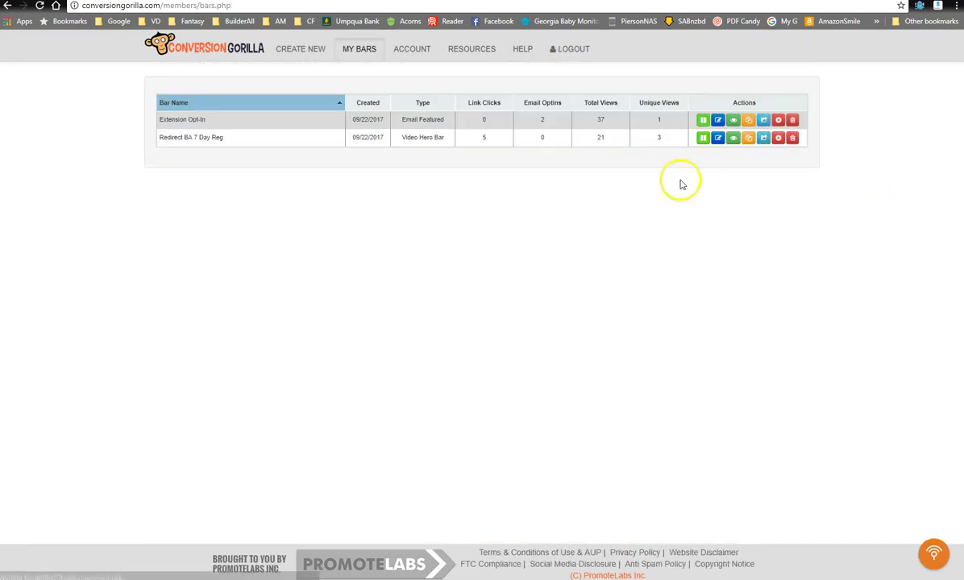
- Display the code for the Redirect BA 7 Day Reg bar, highlight its S.M.O.T. URL, and close the code window
click(763, 138)
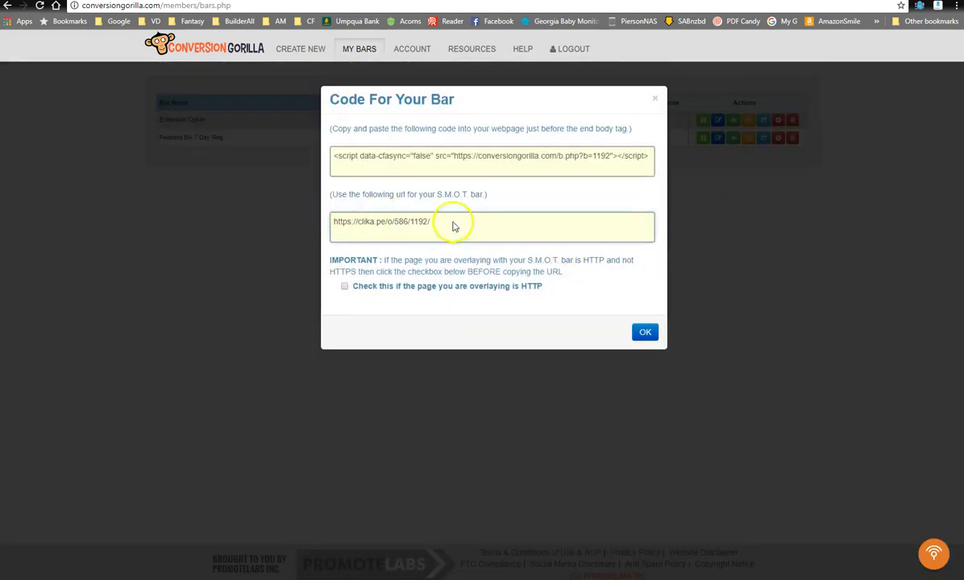
drag(452, 222, 340, 223)
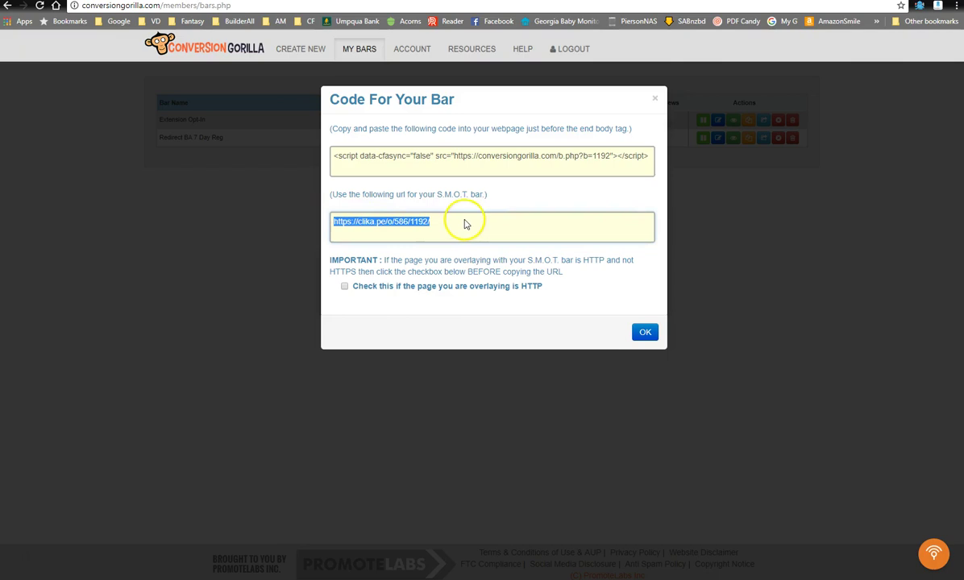
click(645, 332)
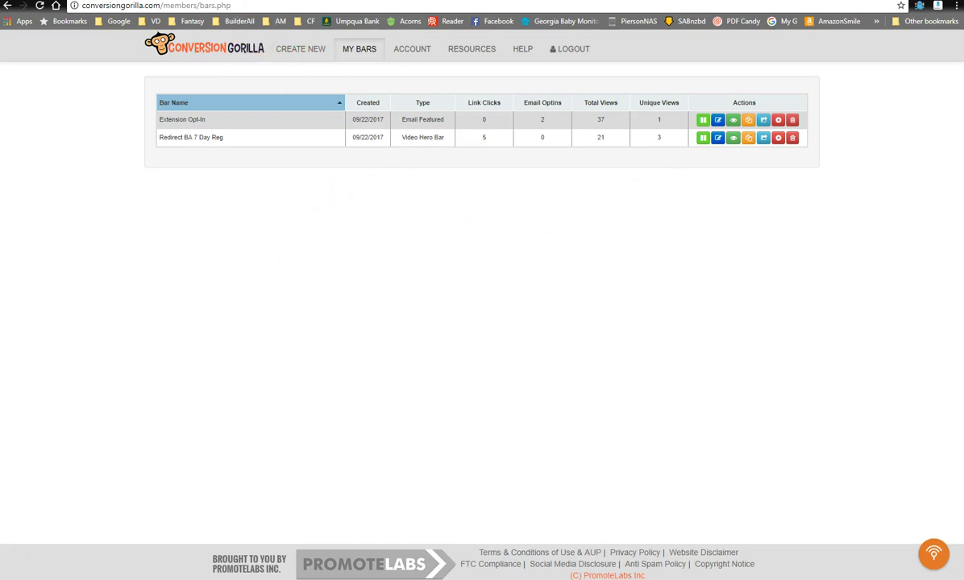
- Open the bar's S.M.O.T. URL in a new tab and examine the video bar shown over Builderall's pricing plans
key(ctrl+t)
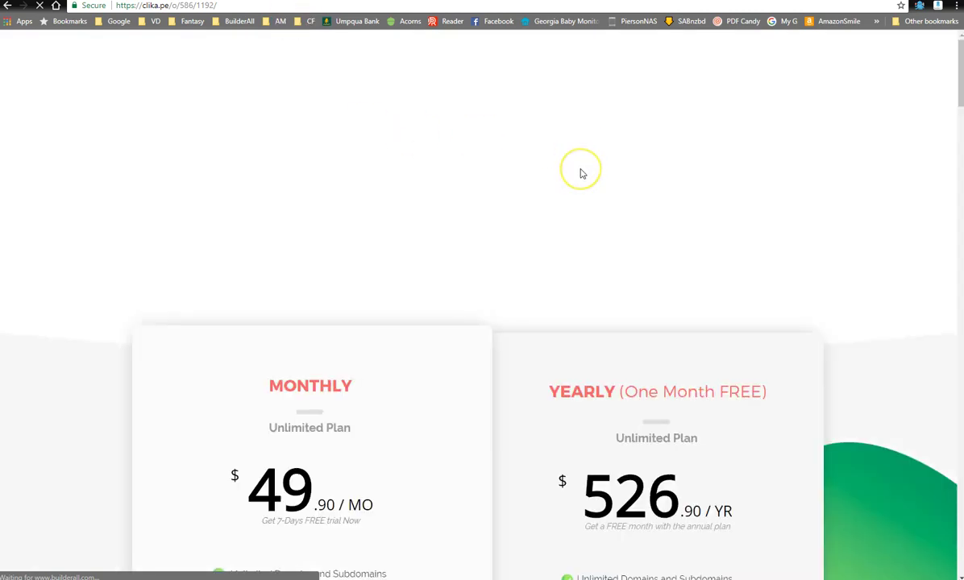
scroll(579, 171, down, 4)
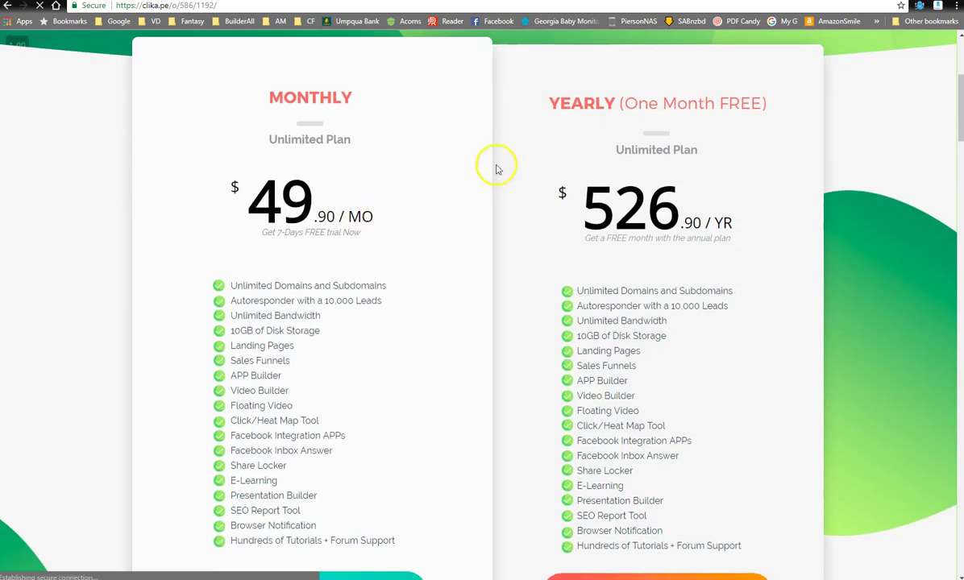
scroll(512, 220, down, 1)
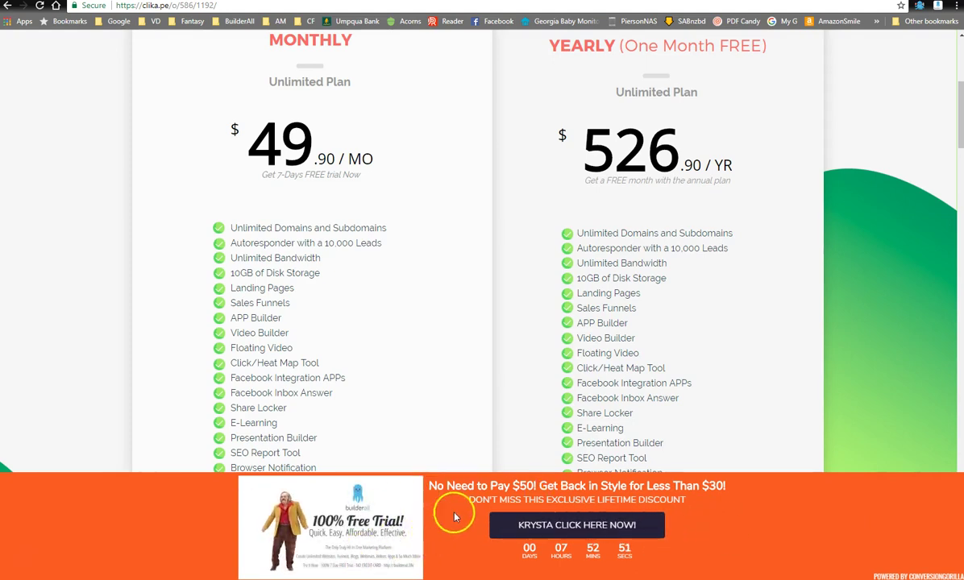
scroll(488, 404, down, 3)
scroll(484, 403, up, 4)
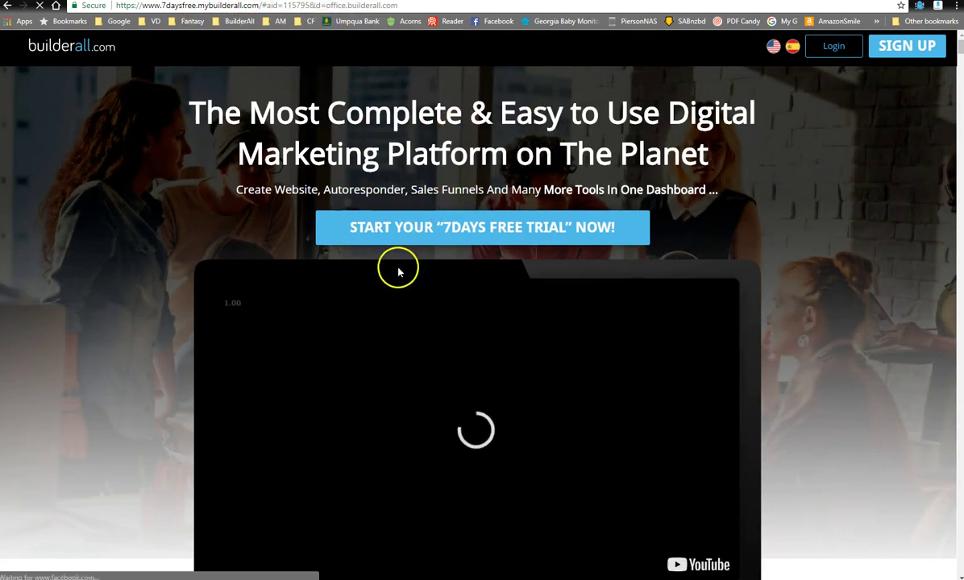
- Look through Builderall's 7-day free trial page, from the introduction video through tools and testimonials to the registration offer
scroll(400, 270, down, 3)
scroll(418, 213, down, 2)
scroll(418, 221, down, 15)
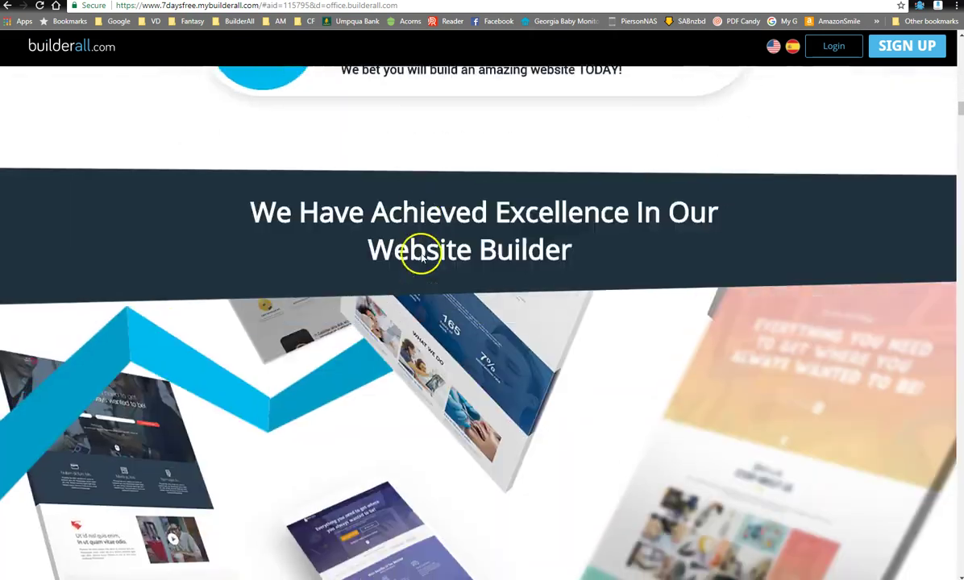
scroll(420, 258, down, 20)
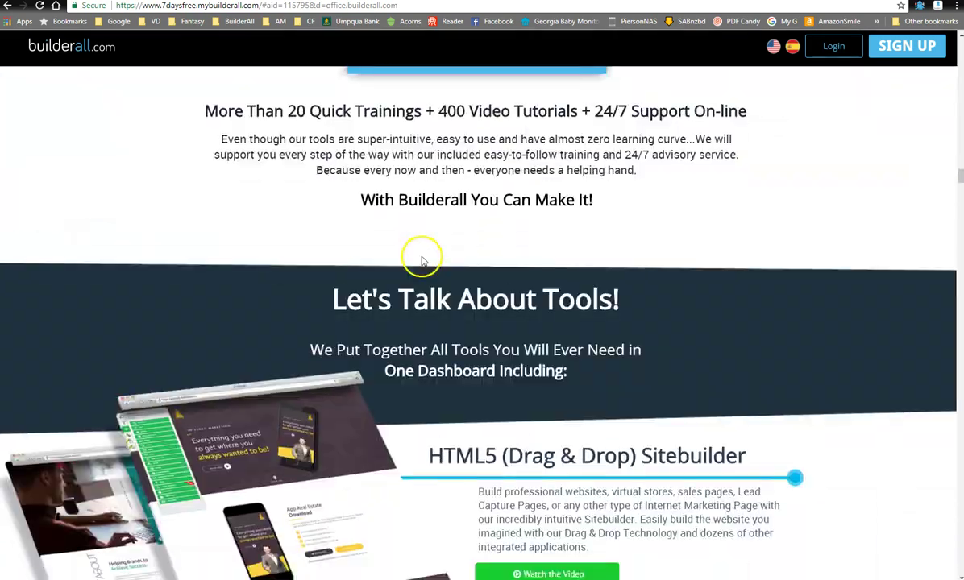
scroll(420, 260, down, 20)
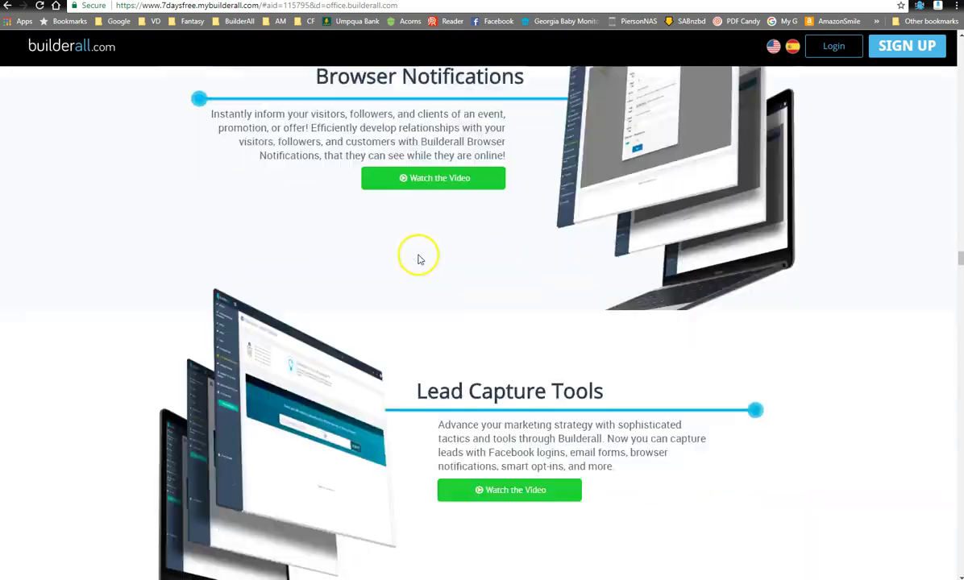
scroll(419, 259, down, 20)
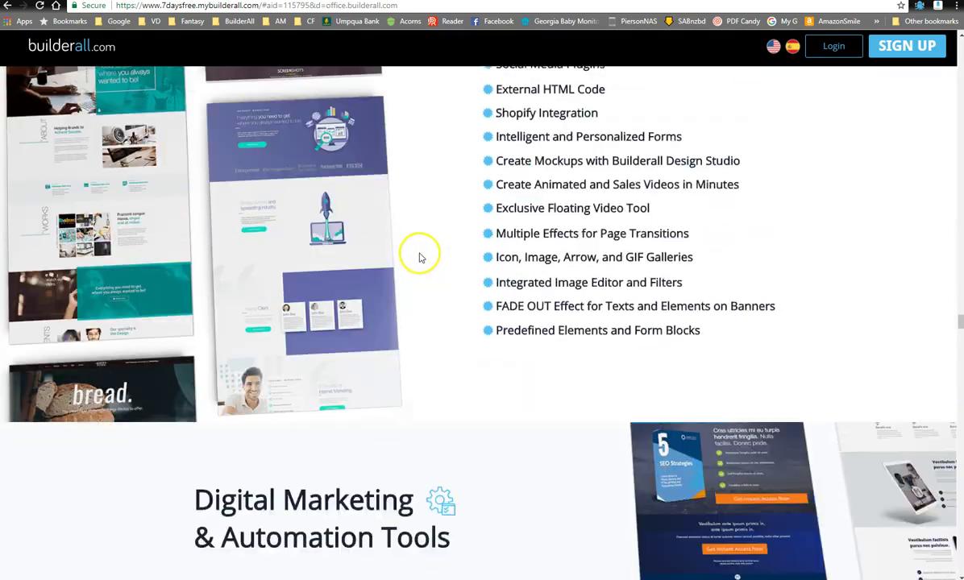
scroll(418, 258, down, 20)
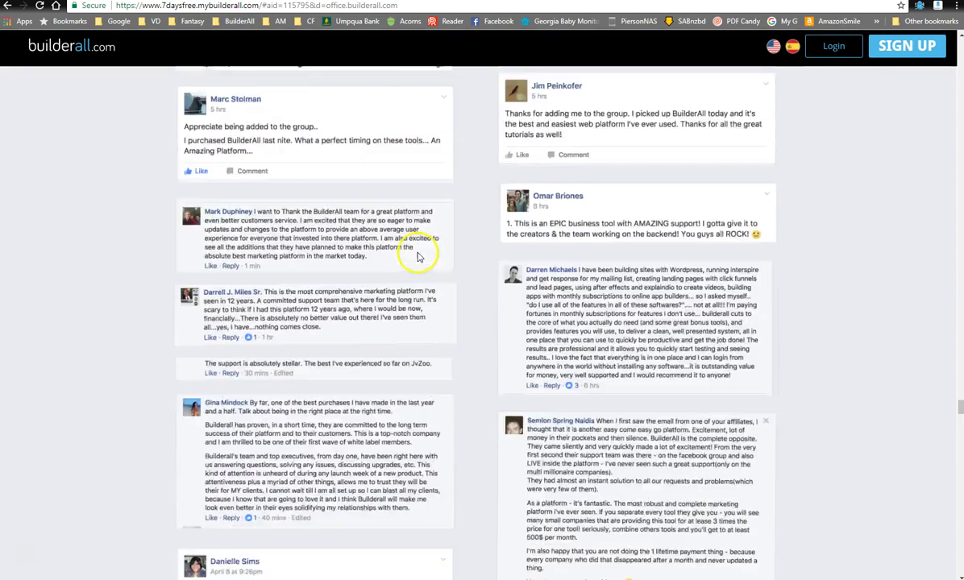
scroll(419, 256, down, 20)
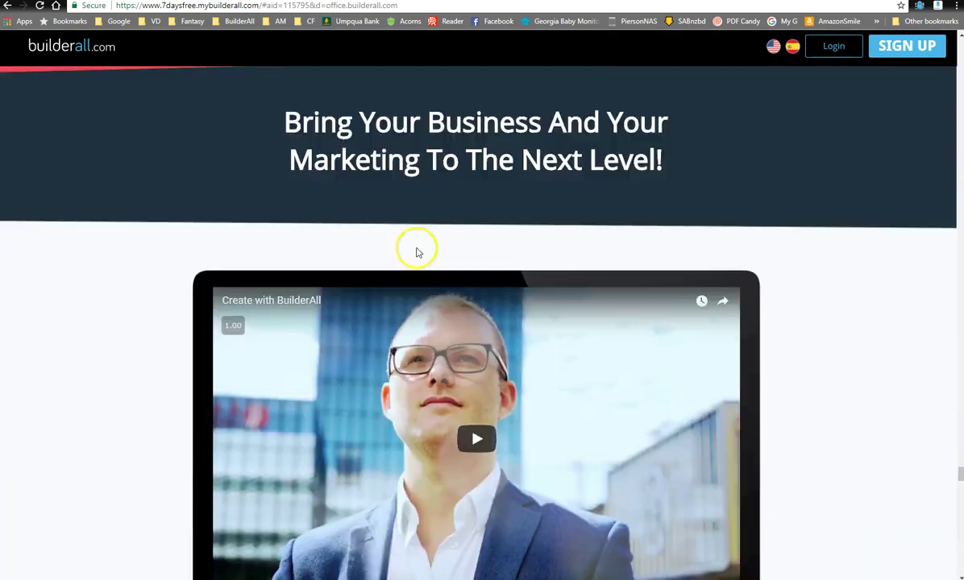
scroll(417, 252, down, 20)
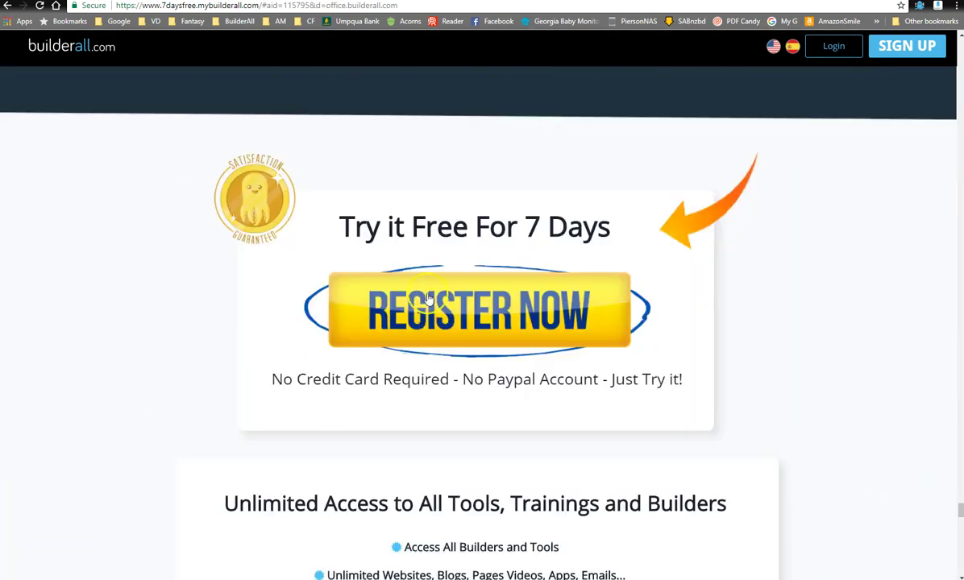
- Examine the free 7-day registration offer and the list of tools, storage and leads included with it
scroll(433, 312, down, 4)
scroll(424, 320, up, 5)
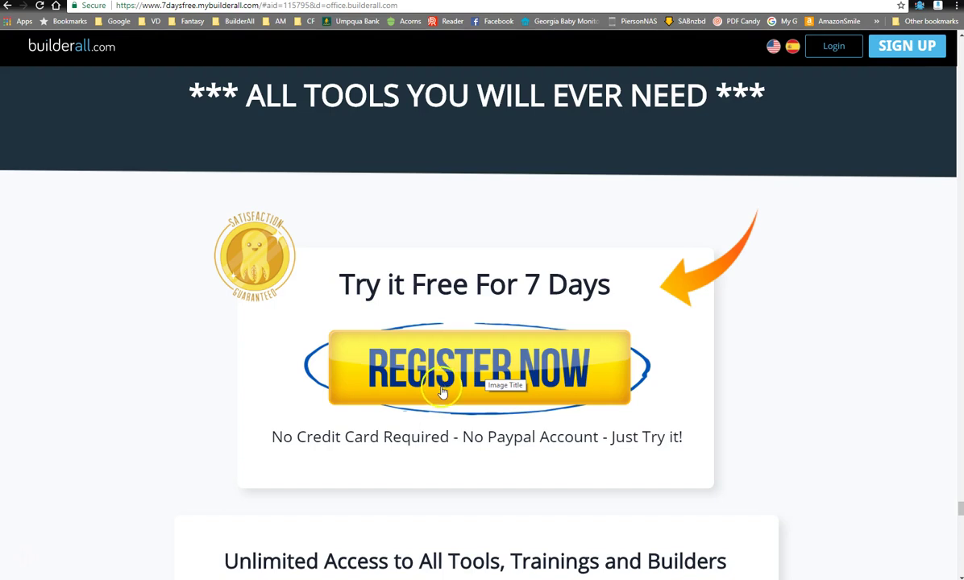
scroll(443, 390, up, 4)
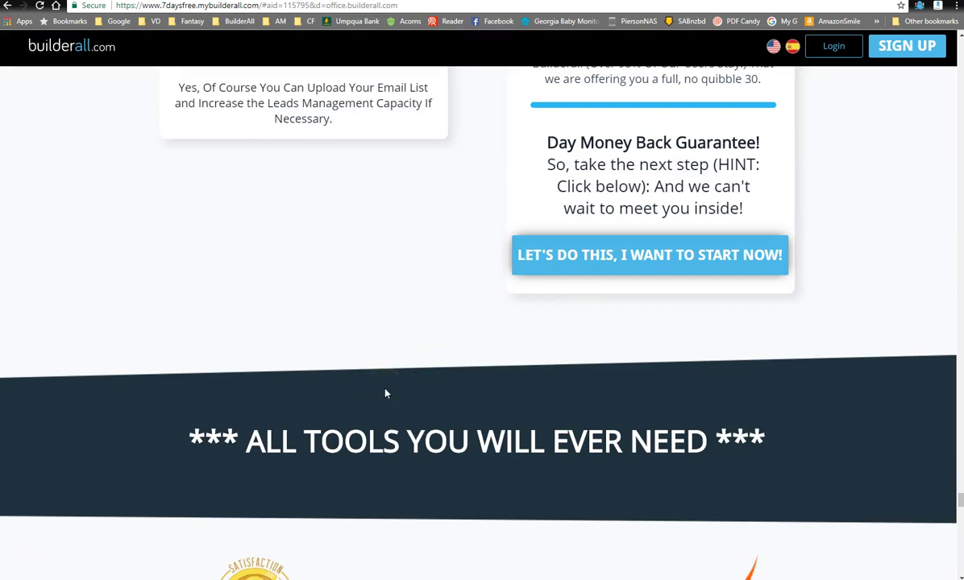
scroll(385, 392, down, 9)
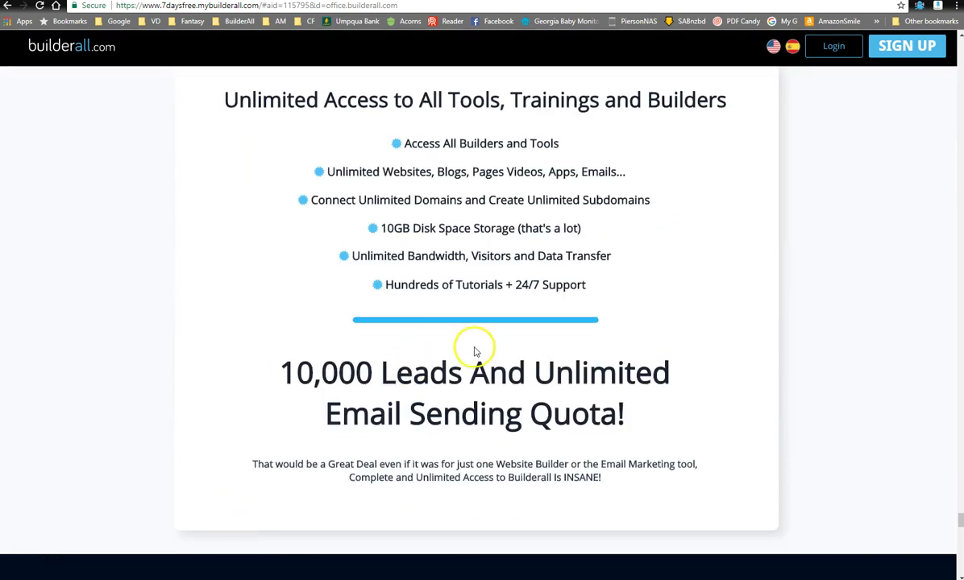
scroll(477, 349, up, 15)
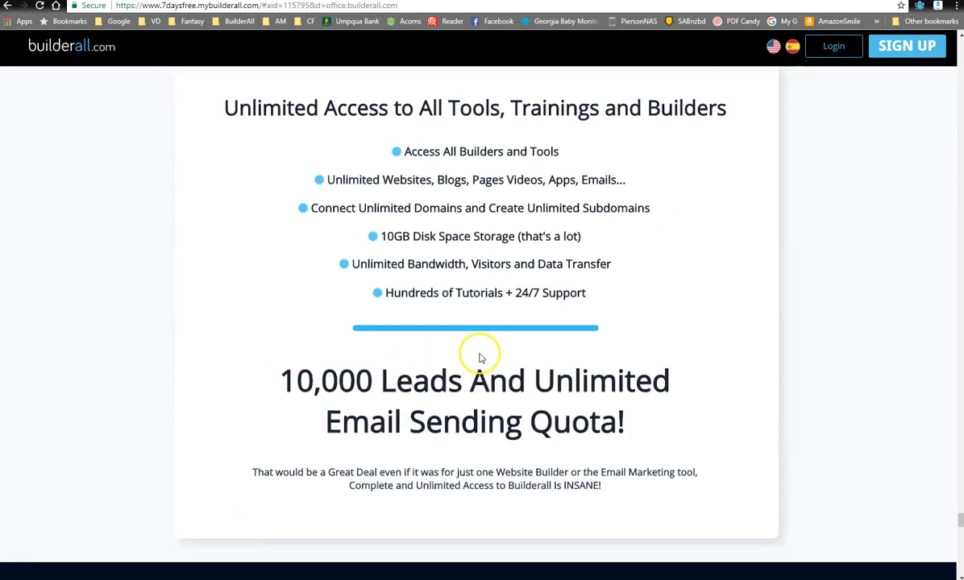
scroll(477, 349, down, 20)
scroll(478, 345, up, 20)
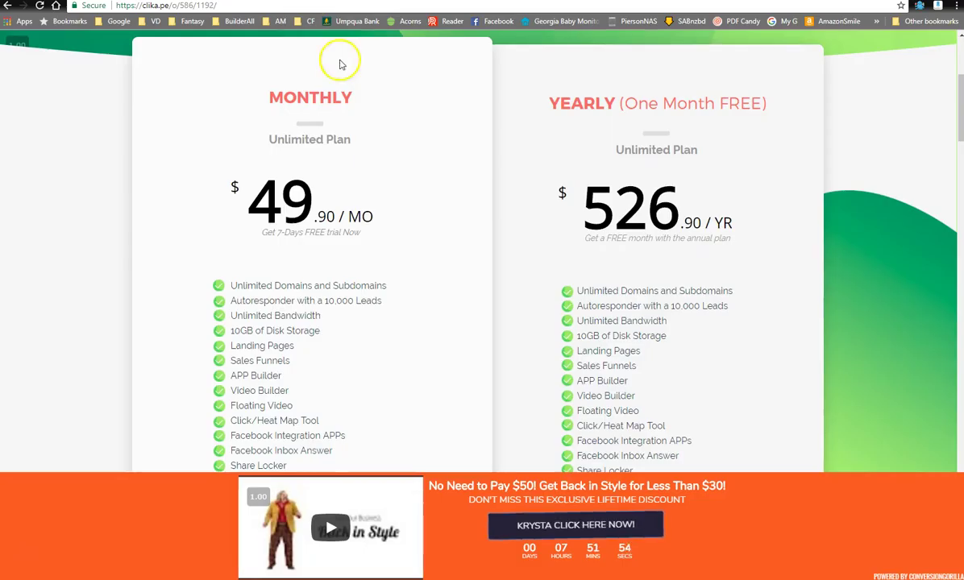
- Return to the Builderall pricing page and compare the monthly and yearly plans with the video bar's offer
click(314, 22)
scroll(274, 242, down, 3)
scroll(269, 280, up, 7)
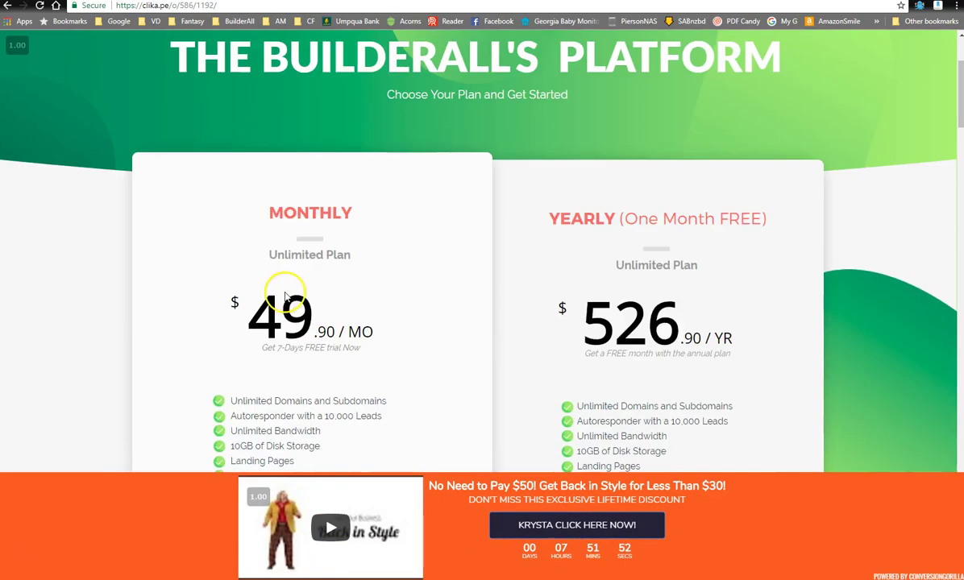